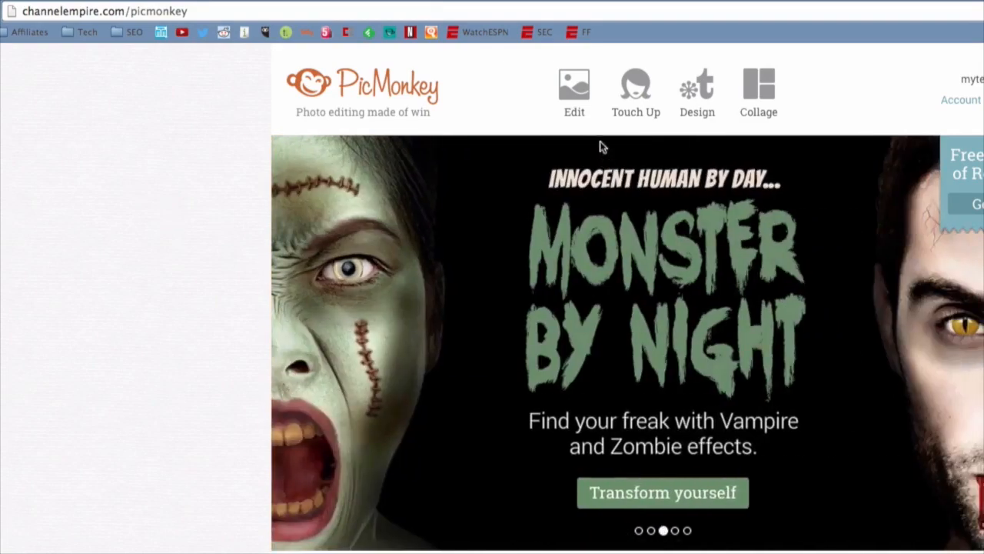
click(582, 221)
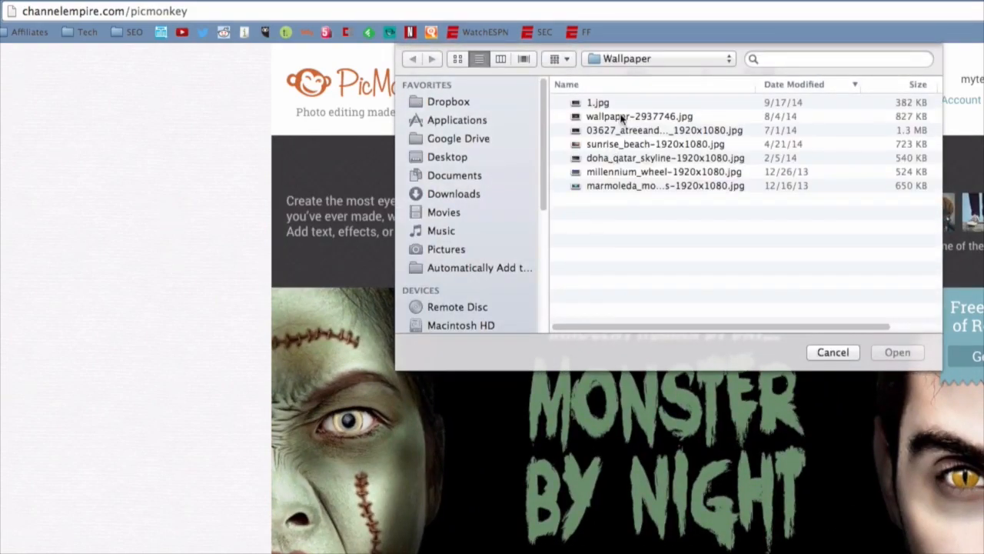
click(623, 117)
click(833, 352)
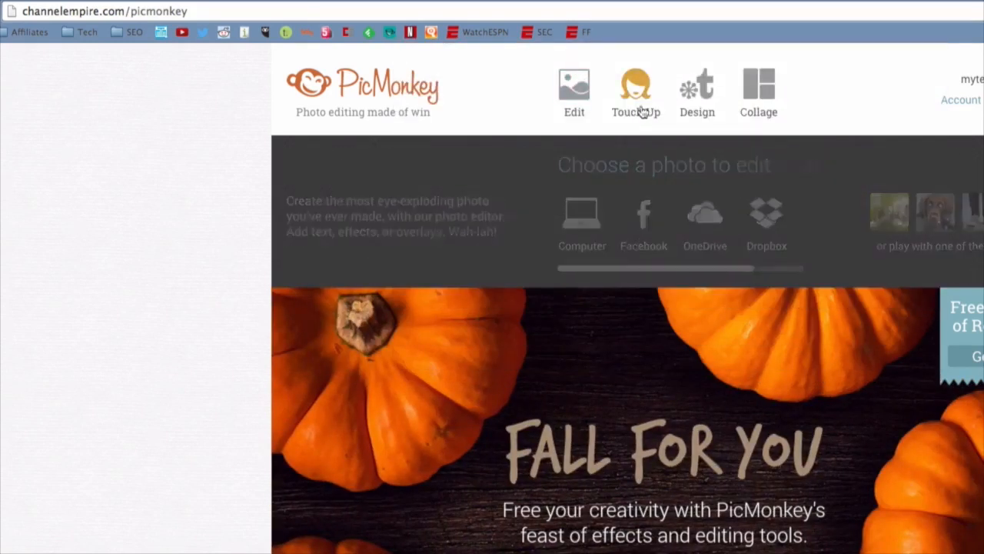
Create a blank 1280 × 720 pixel custom-size design and apply the orange canvas color ff7d42.
mouse_move(709, 93)
click(905, 224)
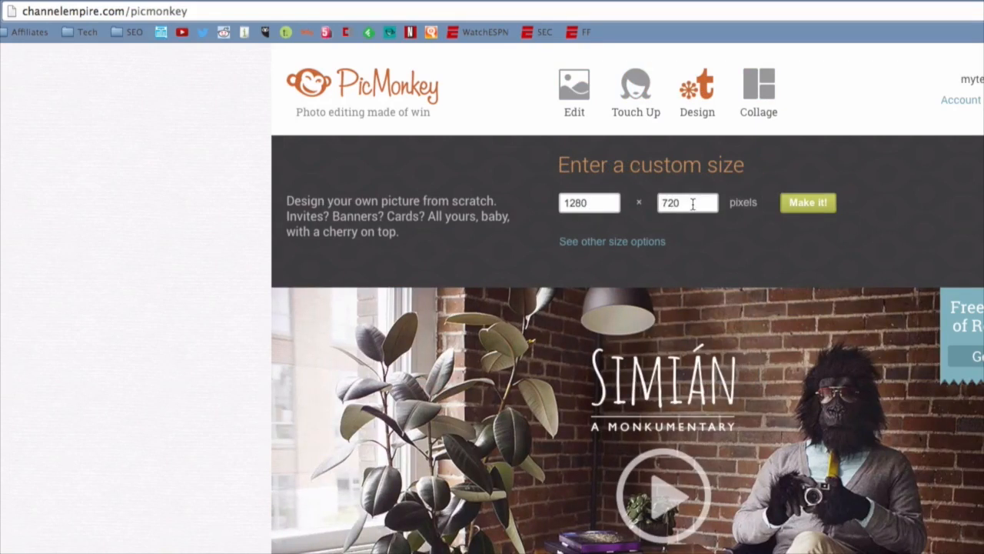
click(801, 205)
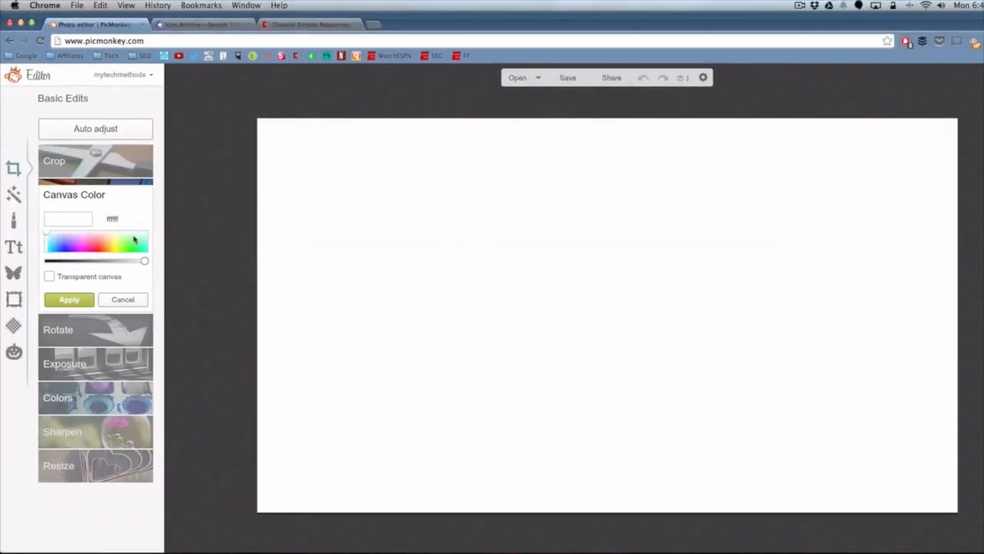
drag(52, 242, 104, 249)
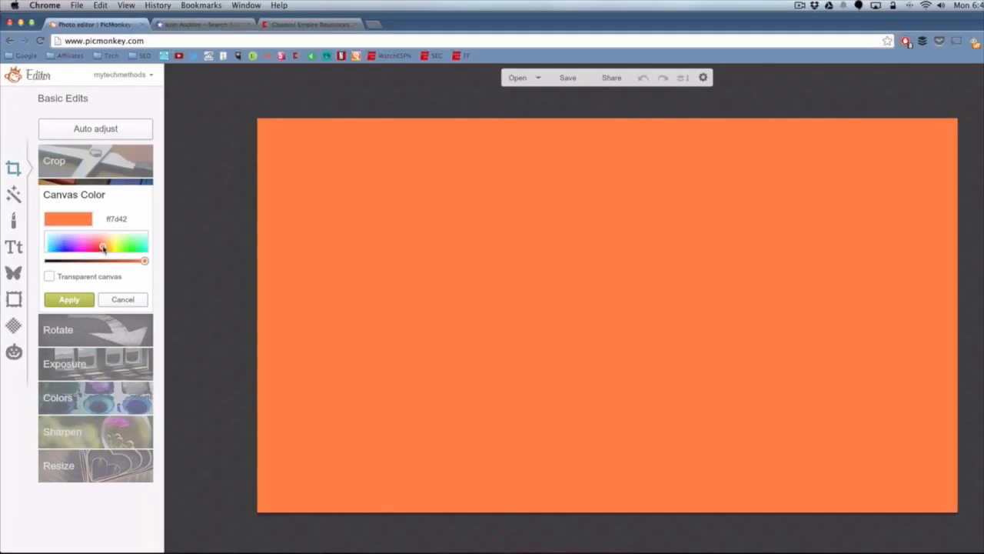
click(77, 300)
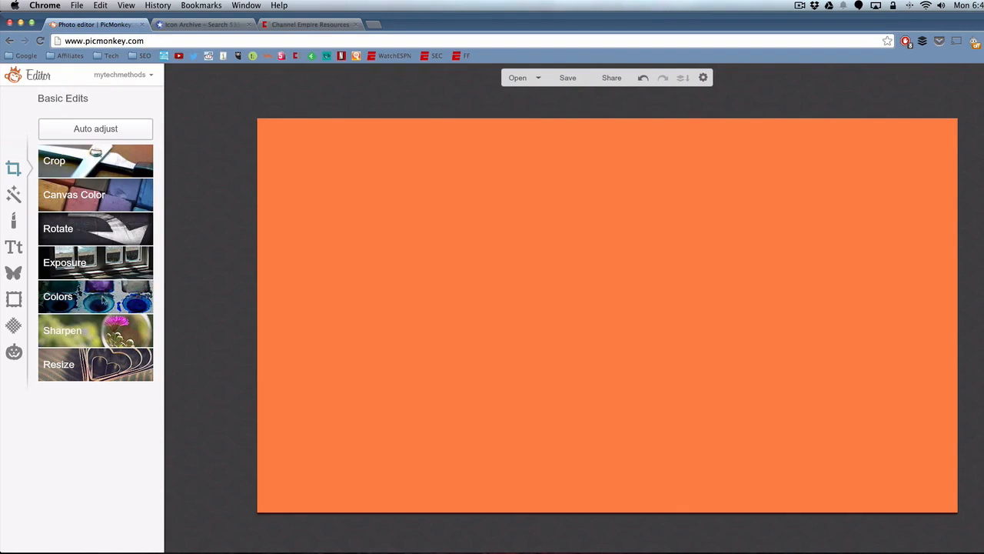
Apply a black Dark Edges effect to the canvas with size 11 and the intensity reduced to its minimum.
click(14, 193)
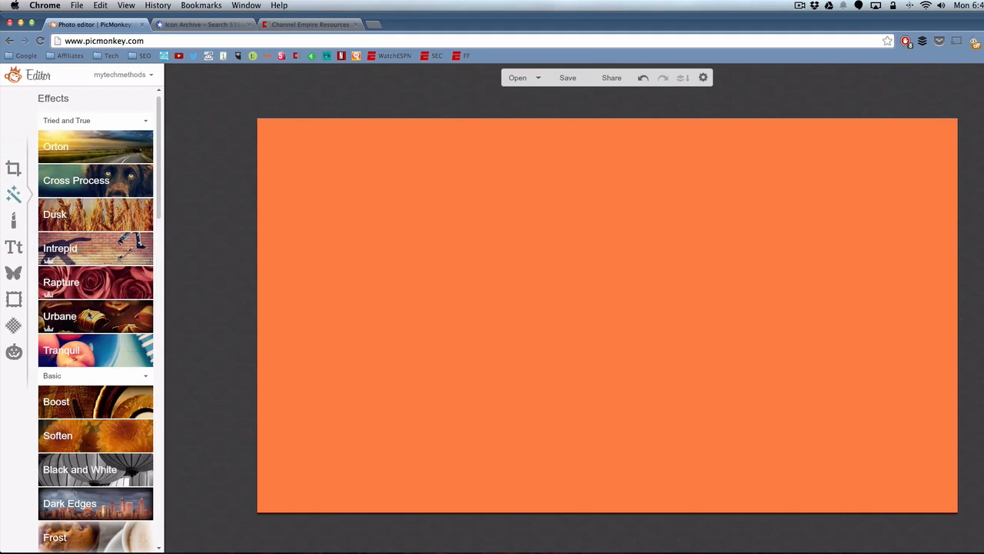
scroll(161, 233, down, 2)
drag(161, 233, 161, 265)
click(101, 347)
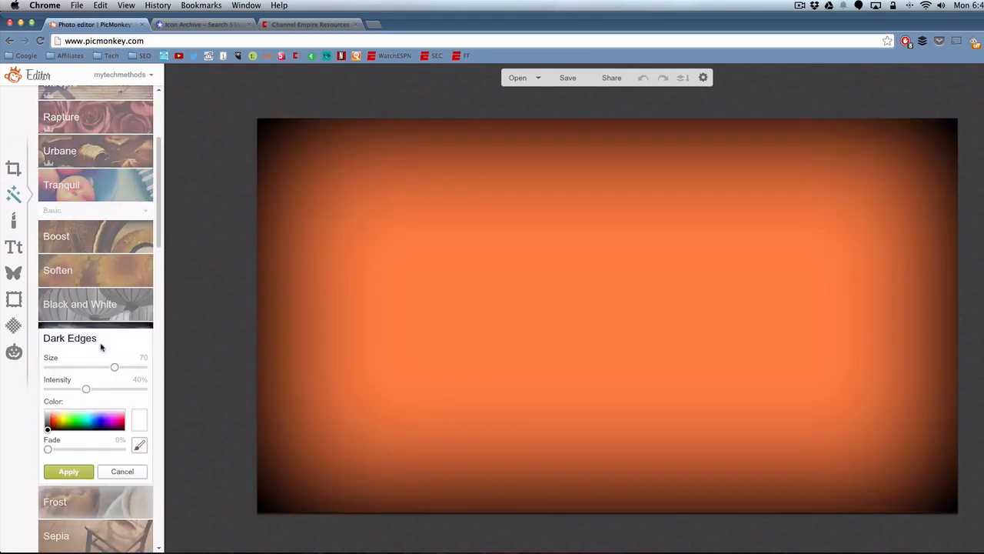
drag(113, 367, 52, 389)
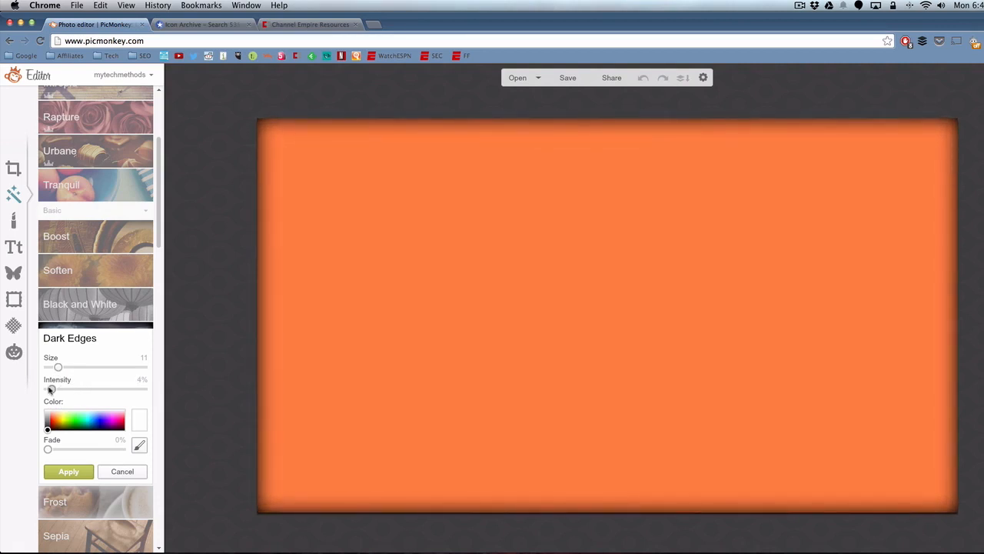
drag(50, 390, 36, 387)
mouse_move(49, 429)
mouse_down()
mouse_move(104, 417)
mouse_move(87, 410)
mouse_move(44, 428)
mouse_up()
click(67, 471)
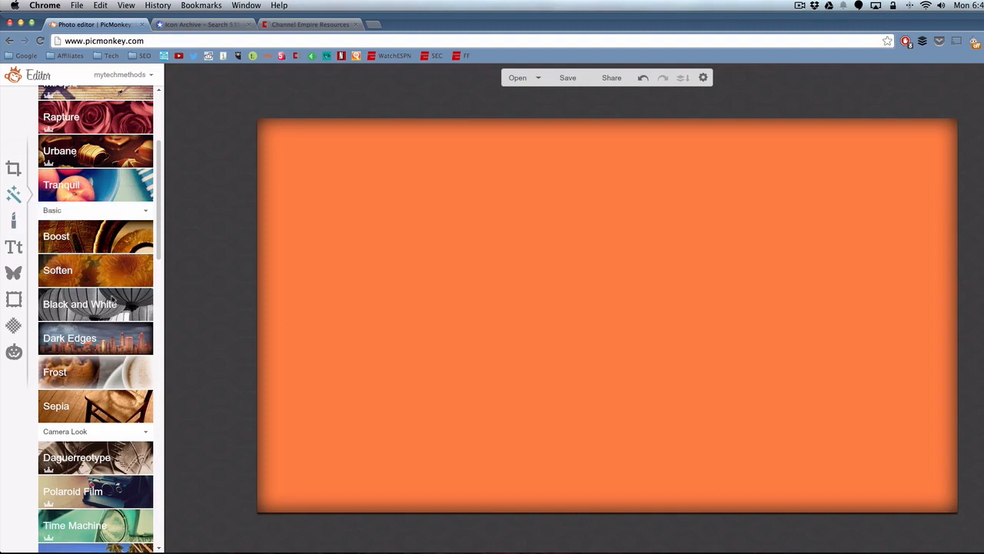
Apply the Bokeh Shapes effect with circles, no blur and size 20.
scroll(113, 300, down, 10)
scroll(113, 300, down, 4)
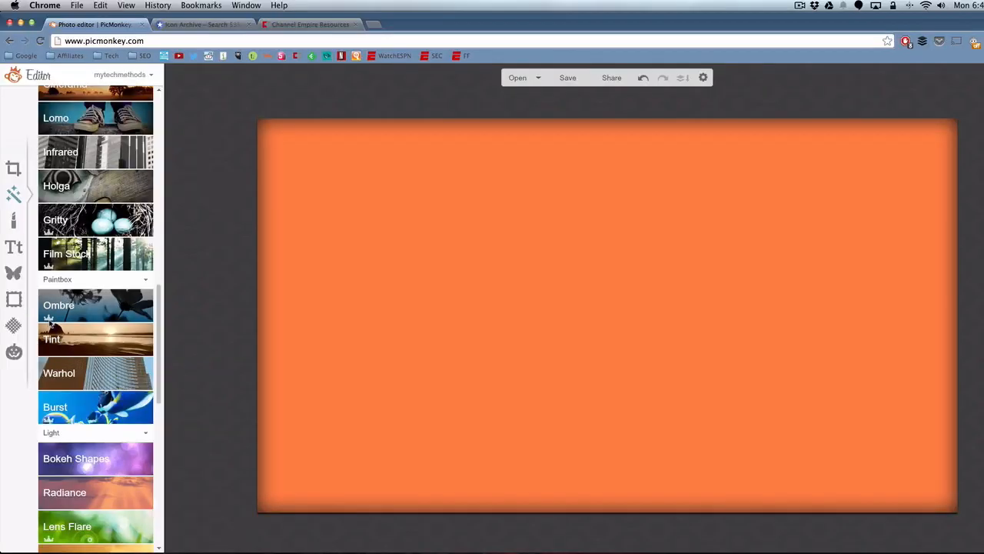
mouse_move(48, 266)
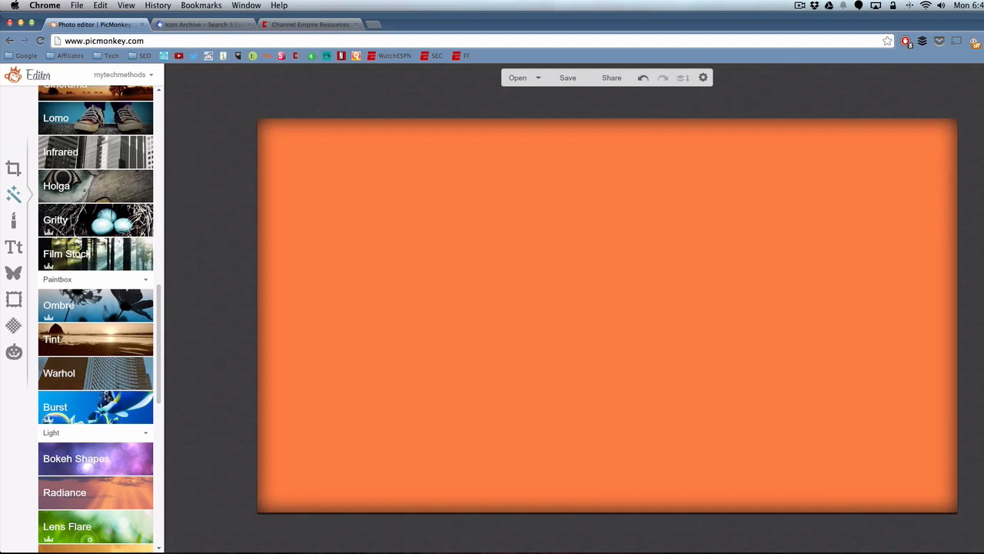
click(100, 449)
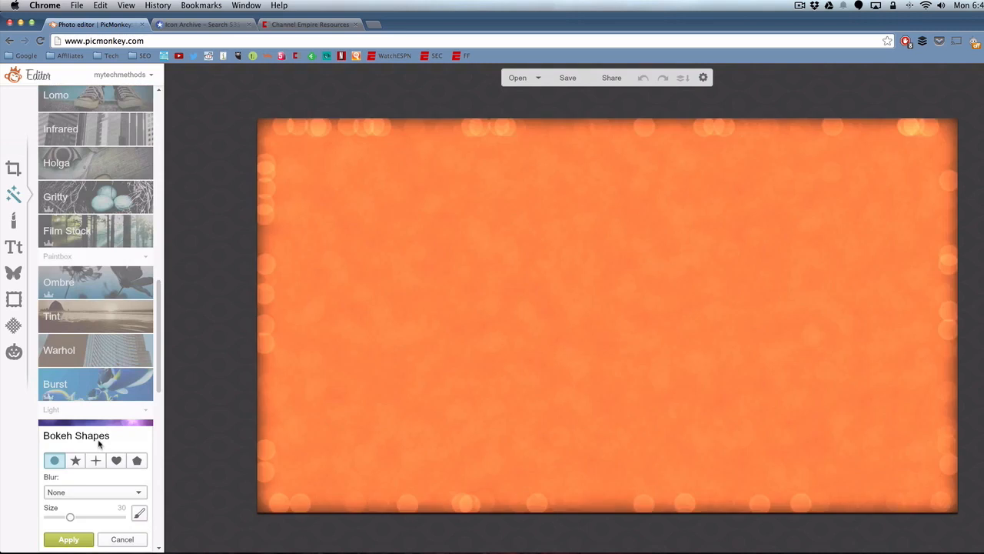
drag(70, 381, 58, 382)
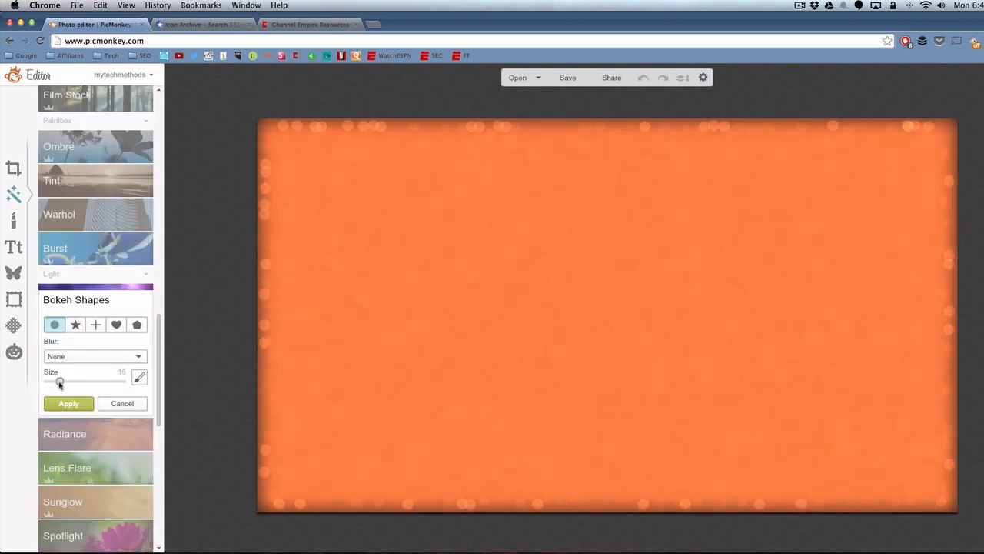
drag(60, 382, 63, 384)
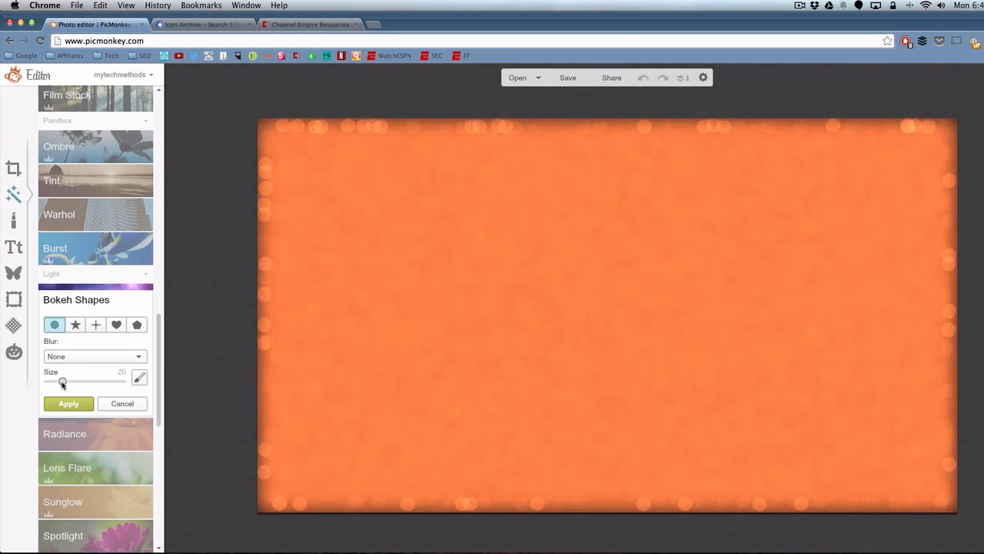
click(66, 402)
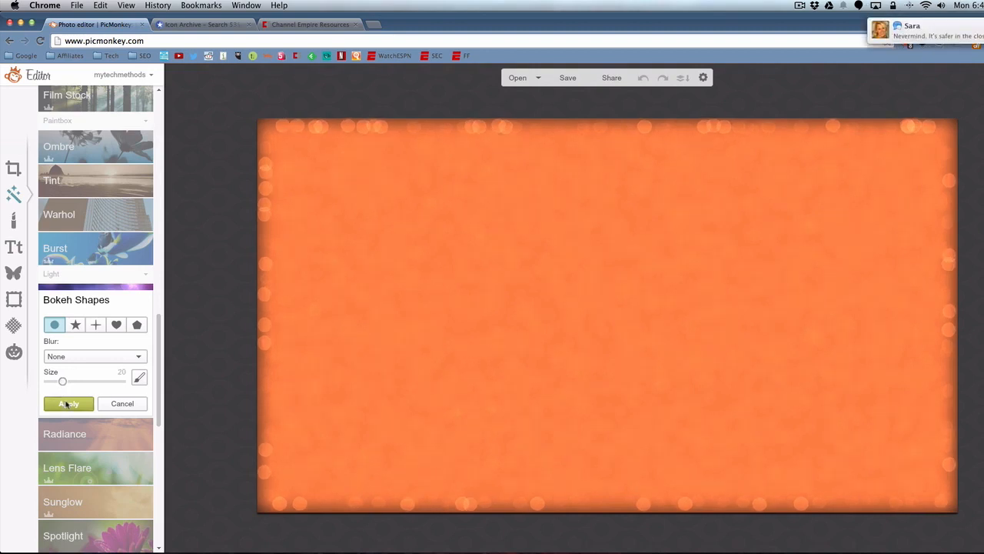
Add the text "PicMonkey" to the canvas in the Norwester font.
click(14, 246)
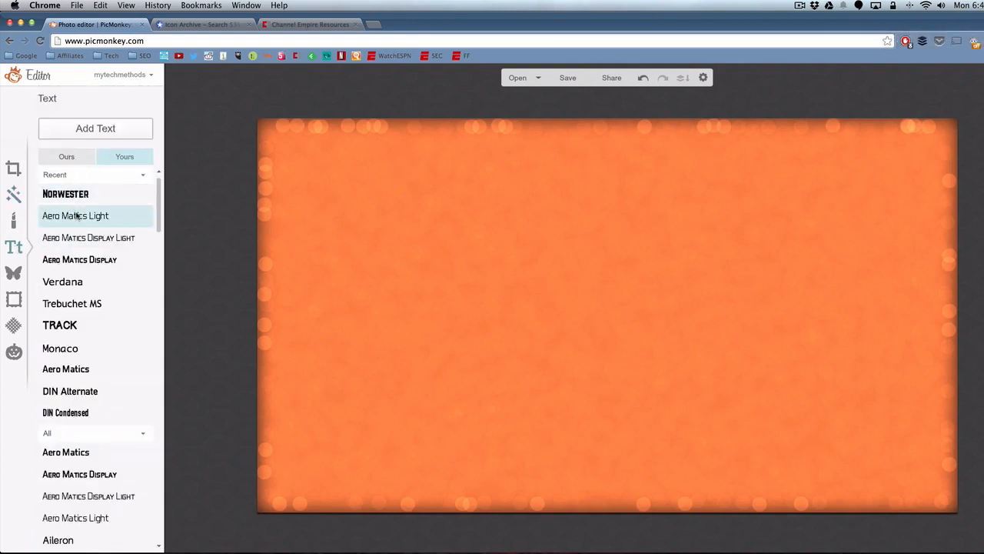
click(83, 198)
click(105, 136)
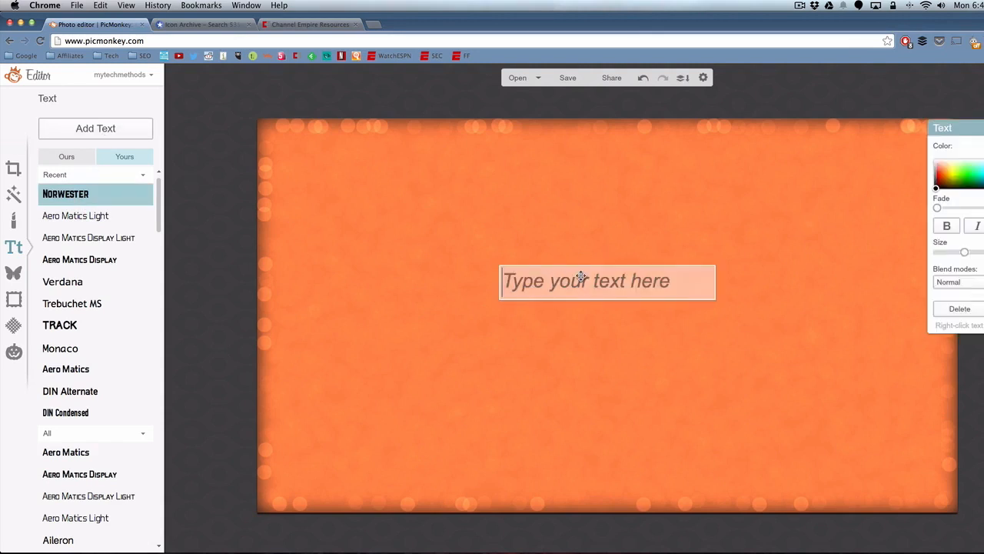
text(PicMonkey)
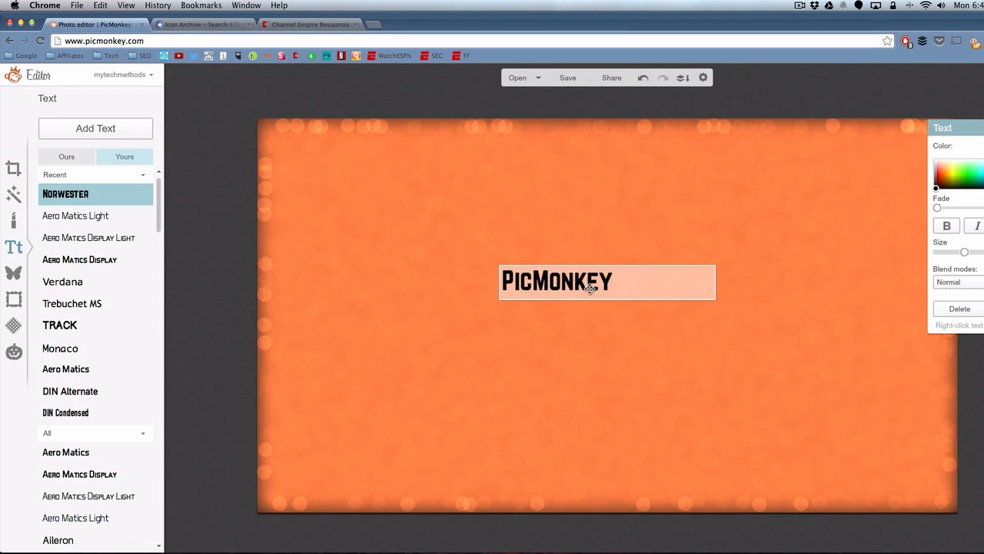
click(600, 328)
Enlarge the "PicMonkey" text to size 172 and move it to the upper part of the canvas.
drag(583, 286, 580, 221)
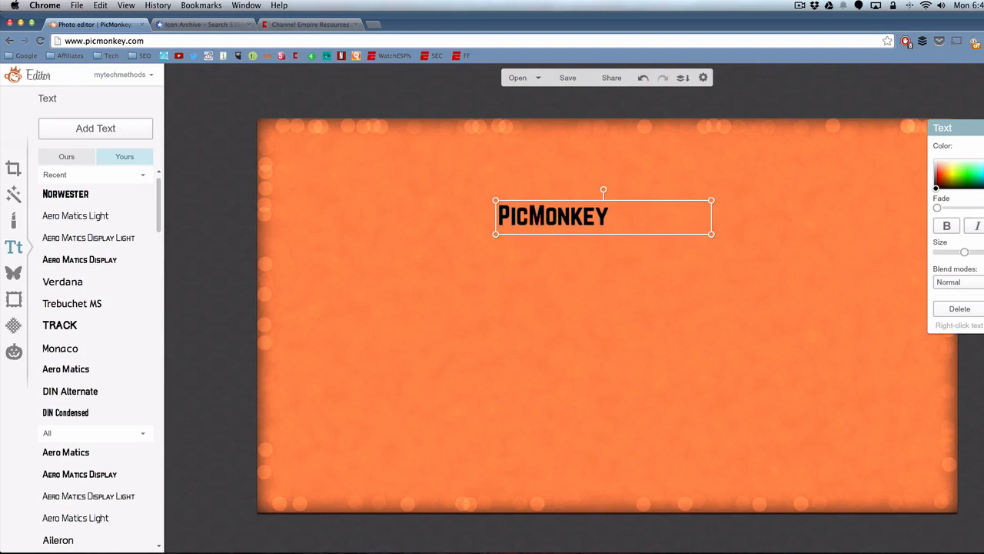
drag(615, 234, 614, 304)
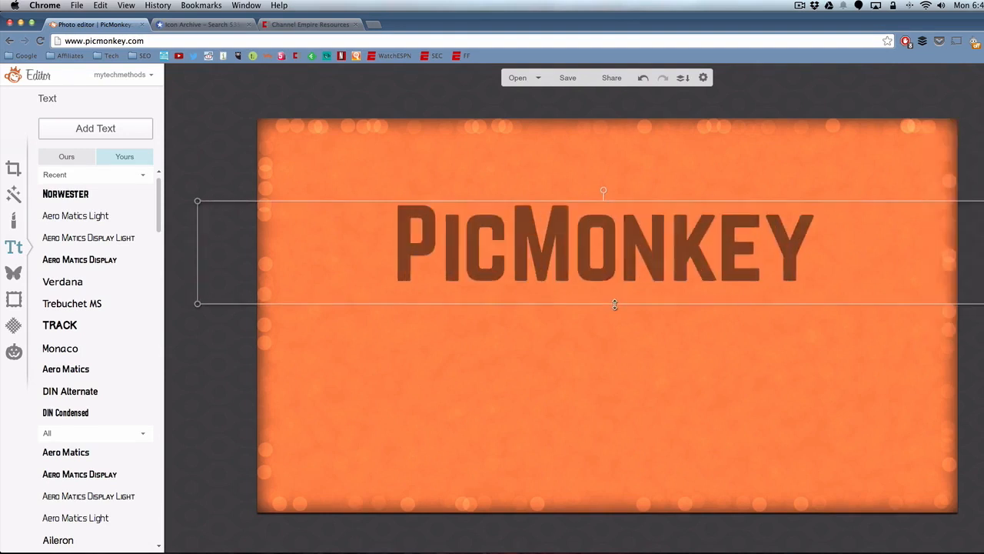
drag(600, 259, 599, 217)
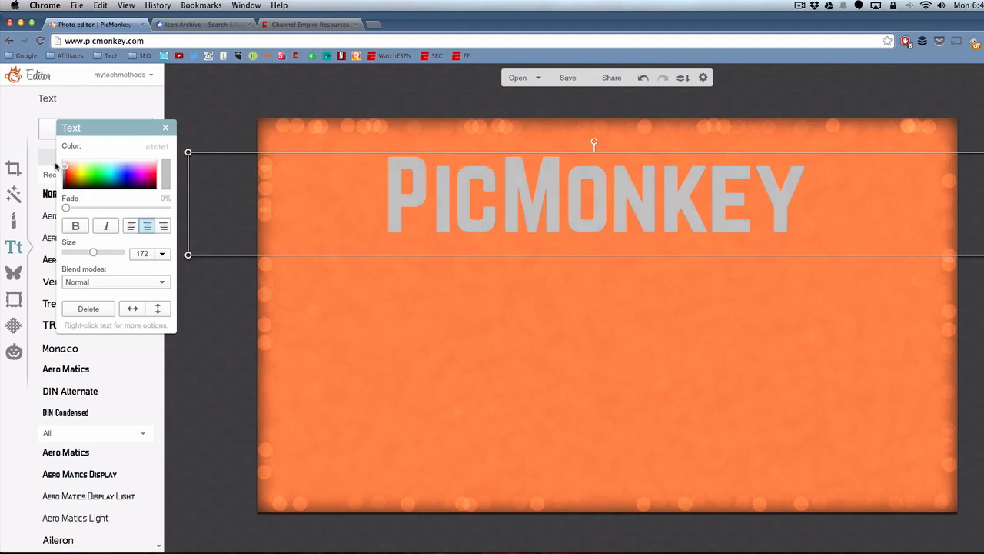
Color the "PicMonkey" text near-white with a slight fade, set its size to 193 and move it close to the canvas's upper edge.
drag(56, 166, 53, 157)
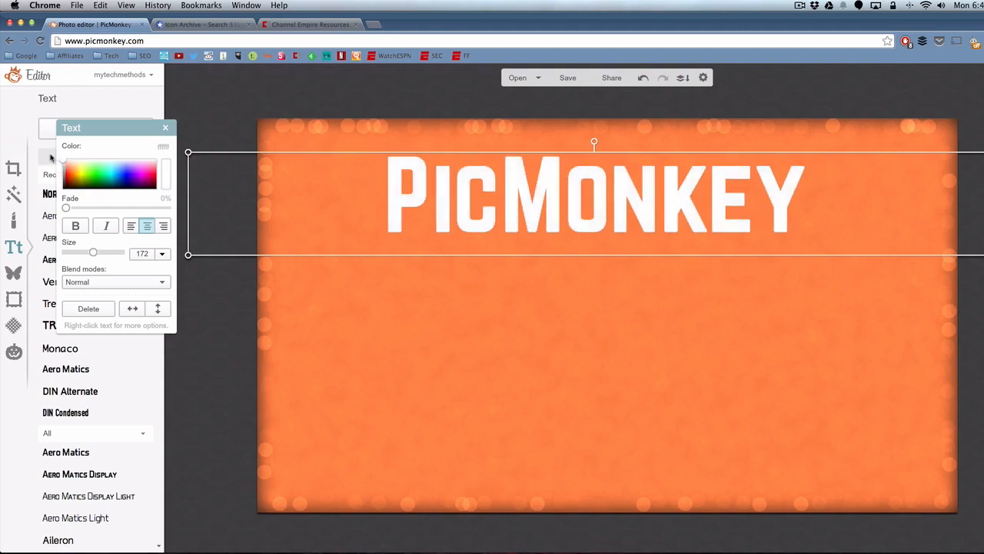
drag(67, 208, 73, 207)
drag(93, 252, 95, 252)
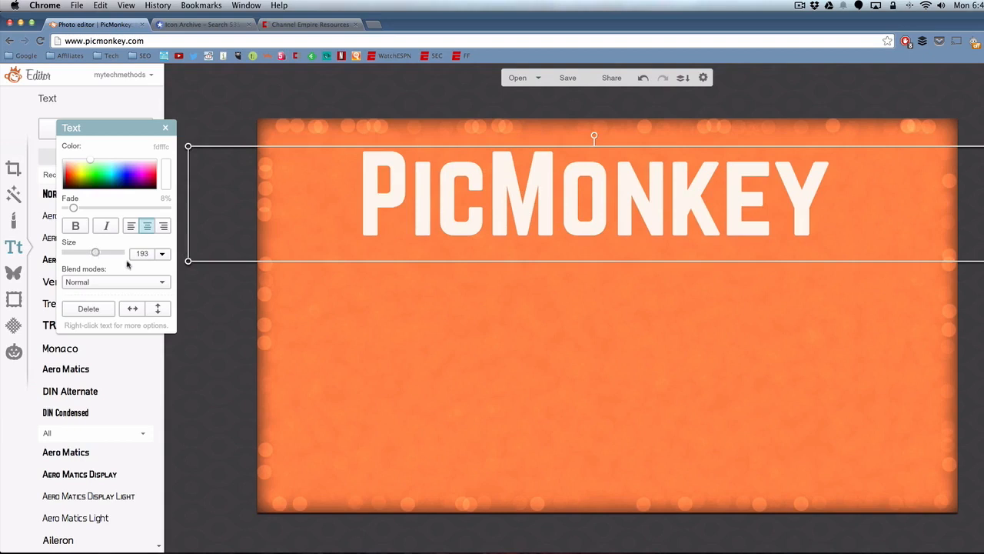
click(429, 309)
drag(559, 202, 564, 187)
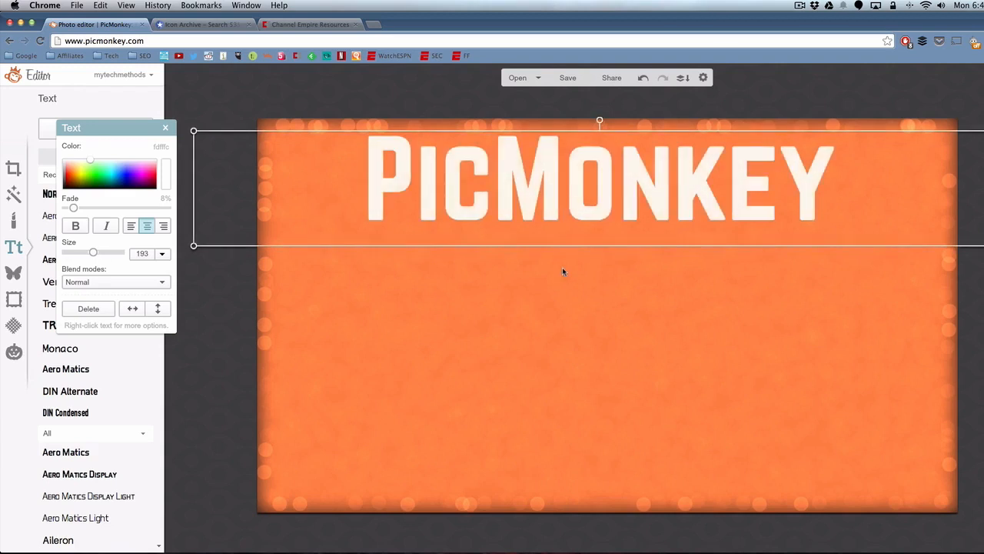
click(562, 267)
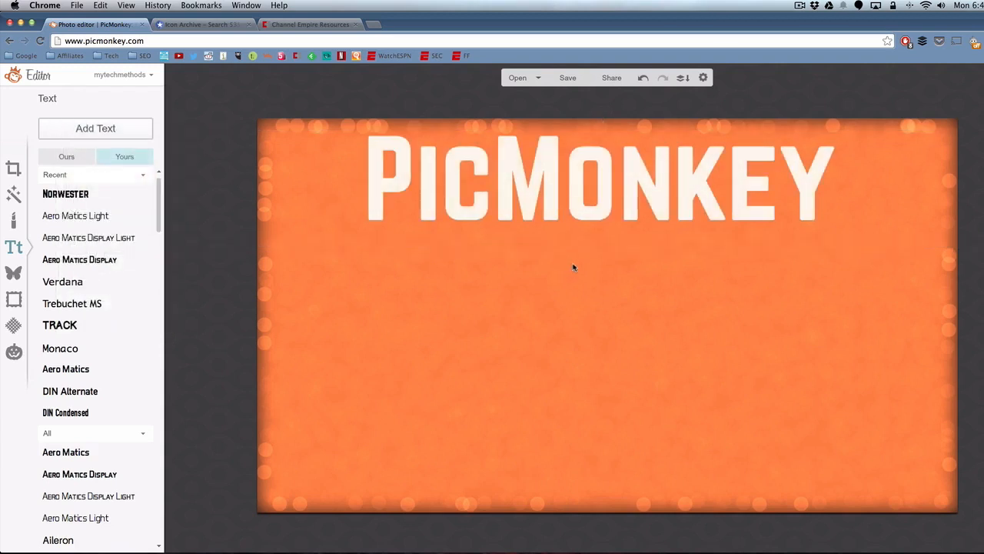
Add the text "TUTORIAL" in Aero Matics Light, centered below "PicMonkey" at size 162.
click(75, 218)
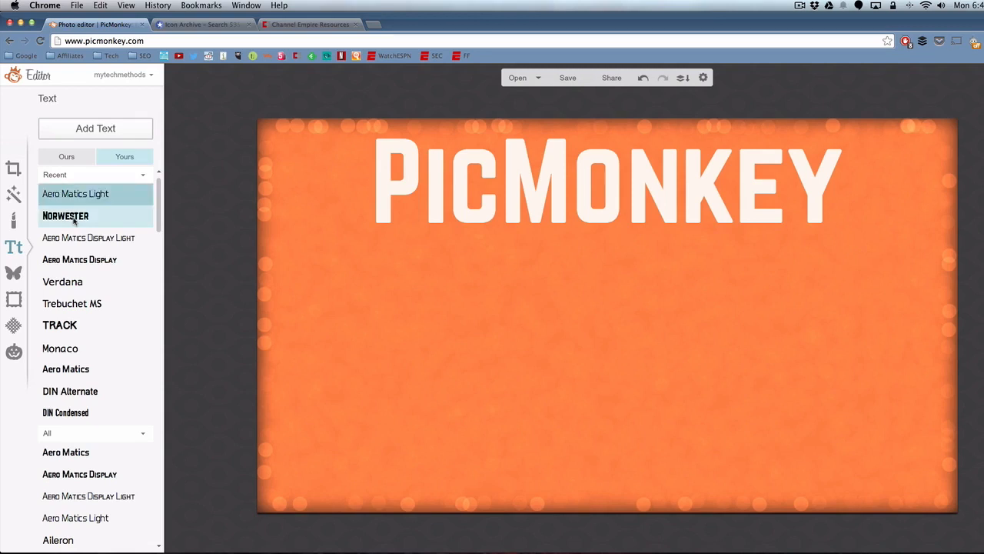
click(95, 129)
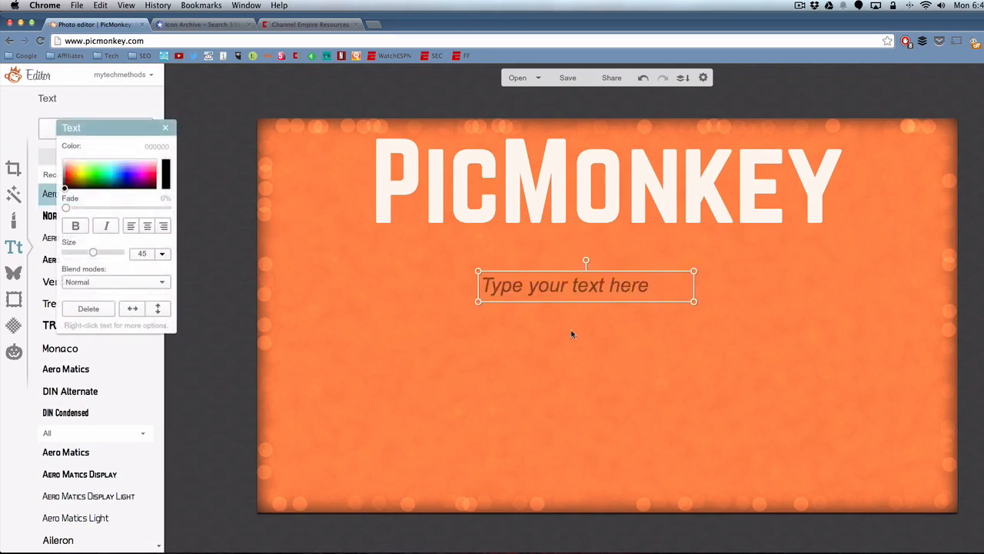
text(tuto)
key(BackSpace)
key(BackSpace)
key(BackSpace)
key(BackSpace)
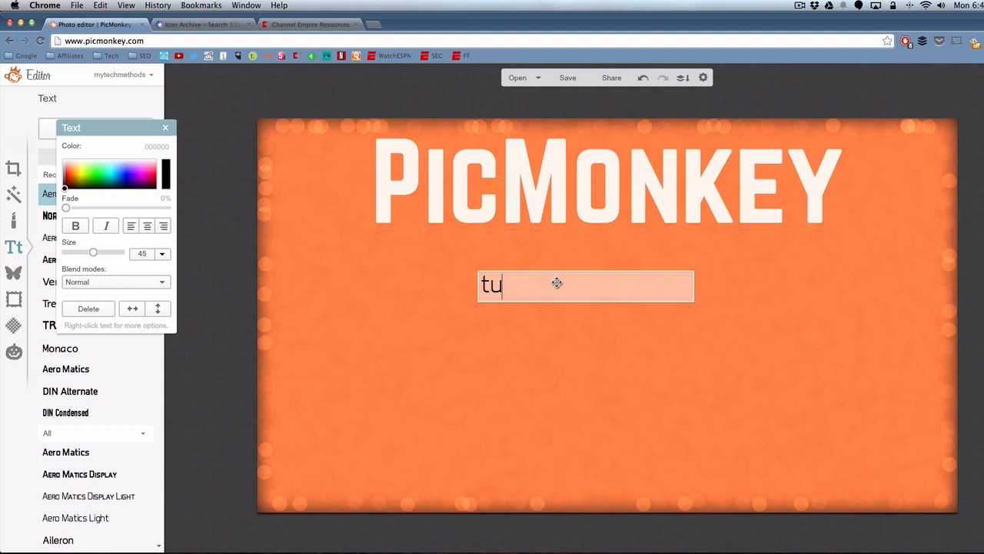
text(TUTORIAL)
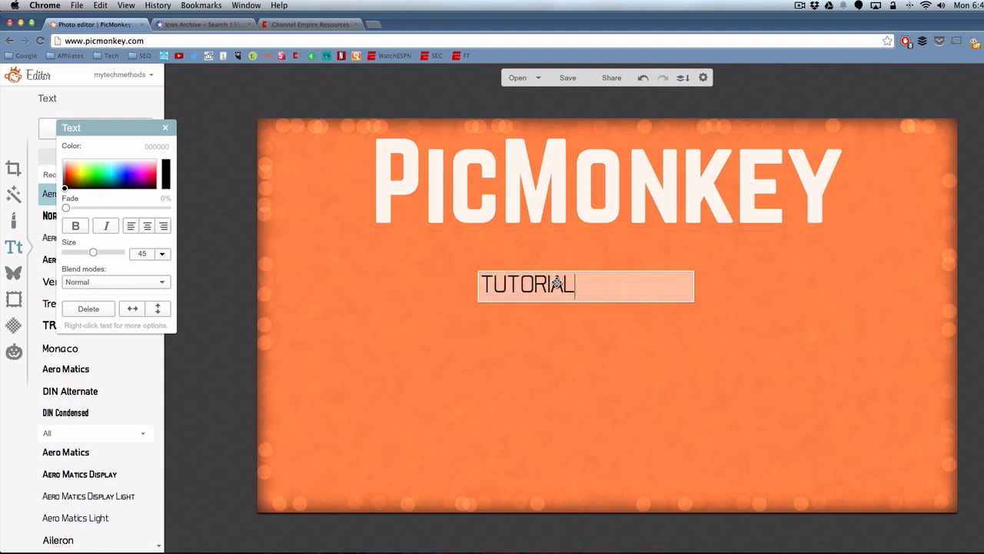
click(564, 283)
Try several fonts on the "TUTORIAL" text and set it to DIN Condensed.
drag(116, 129, 262, 150)
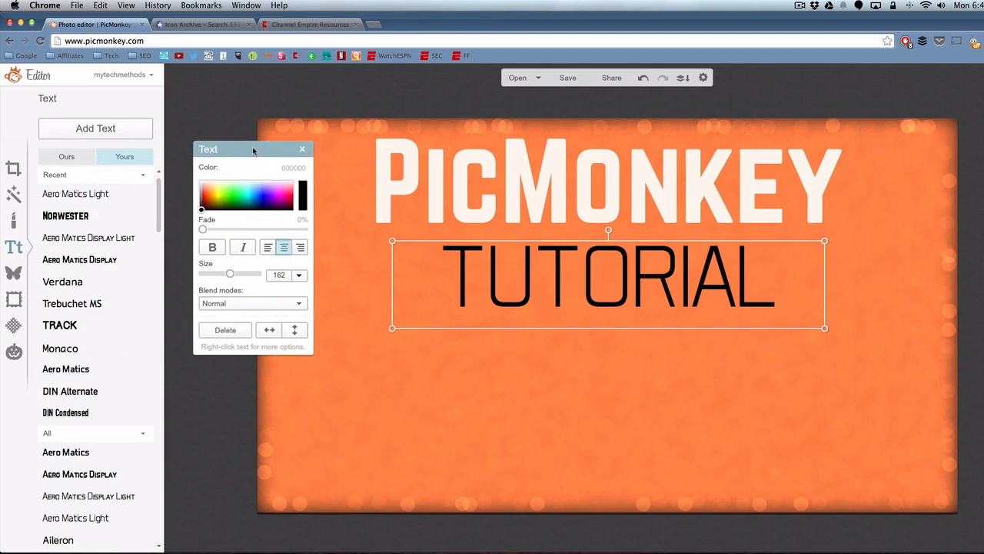
click(82, 238)
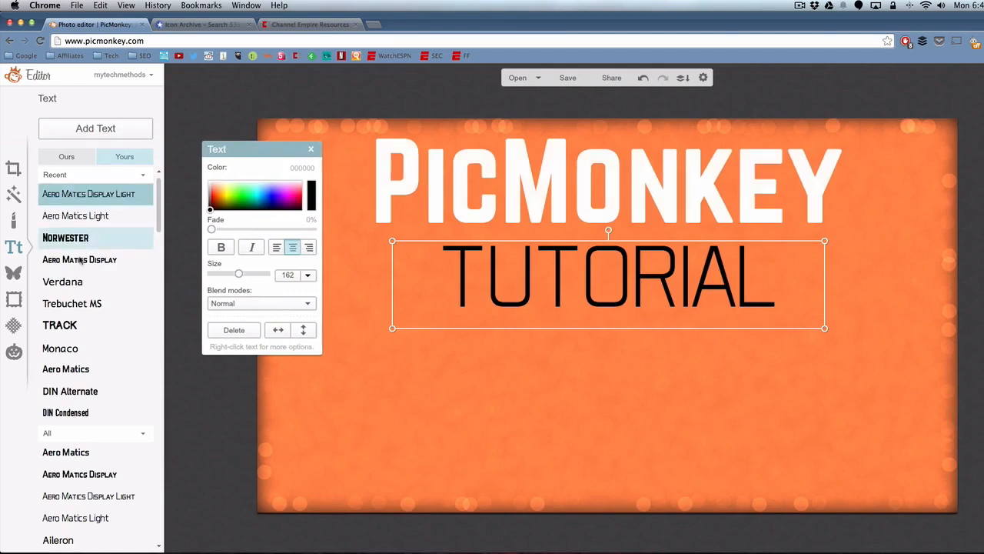
click(81, 261)
click(80, 301)
click(78, 325)
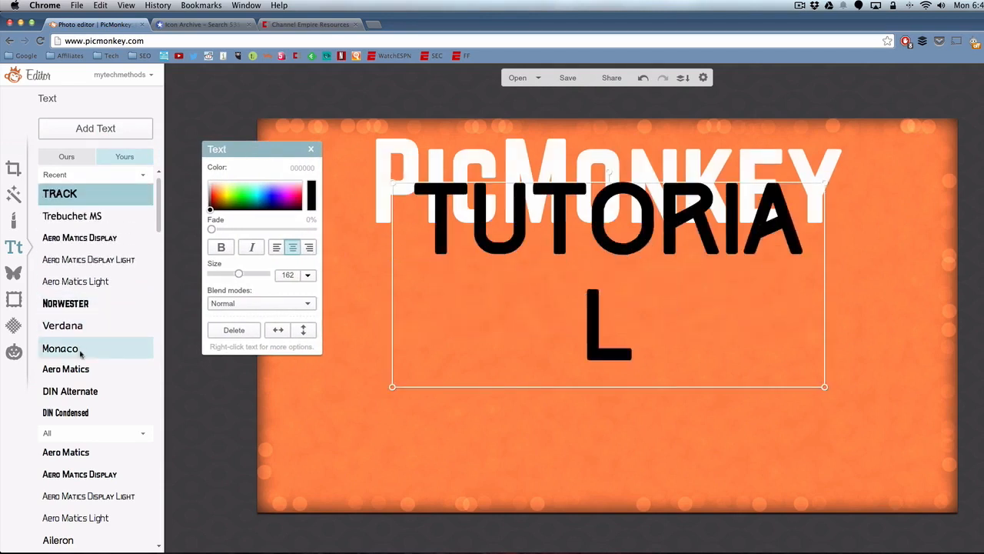
click(82, 350)
click(82, 369)
click(80, 390)
click(75, 413)
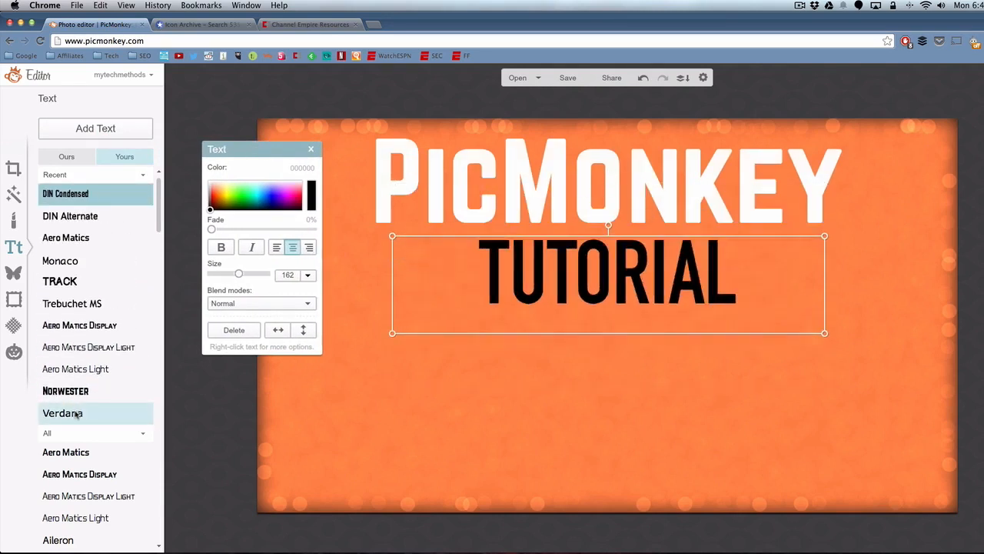
Enlarge the "TUTORIAL" text and center it directly beneath "PicMonkey".
drag(824, 333, 981, 365)
drag(684, 263, 605, 257)
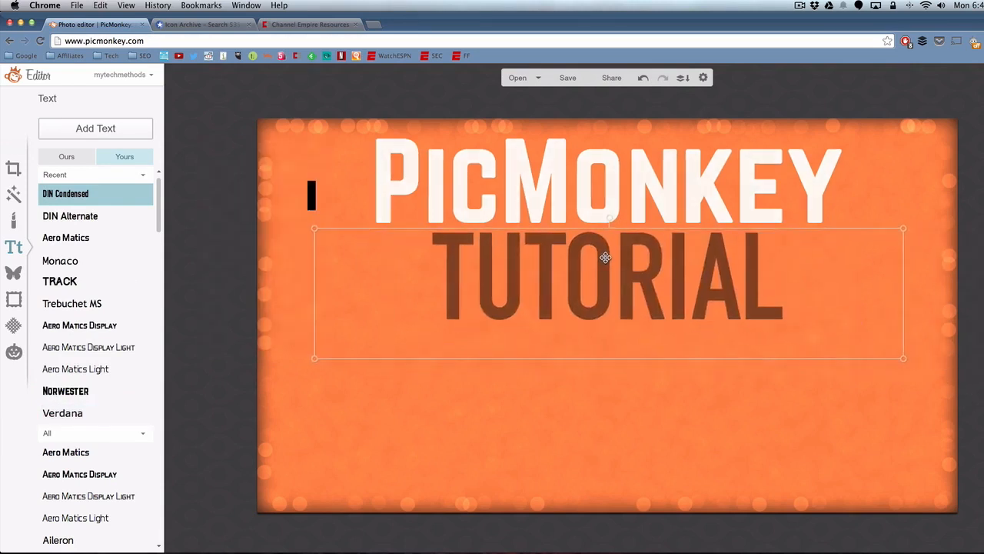
Nudge the "TUTORIAL" text slightly down so it sits centered with a small gap below "PicMonkey", and deselect it.
click(612, 391)
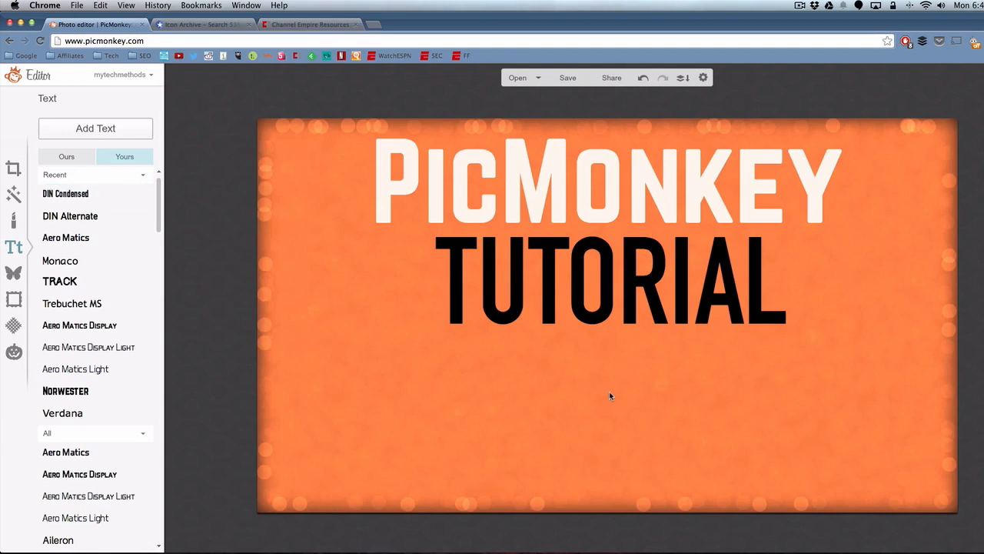
click(618, 293)
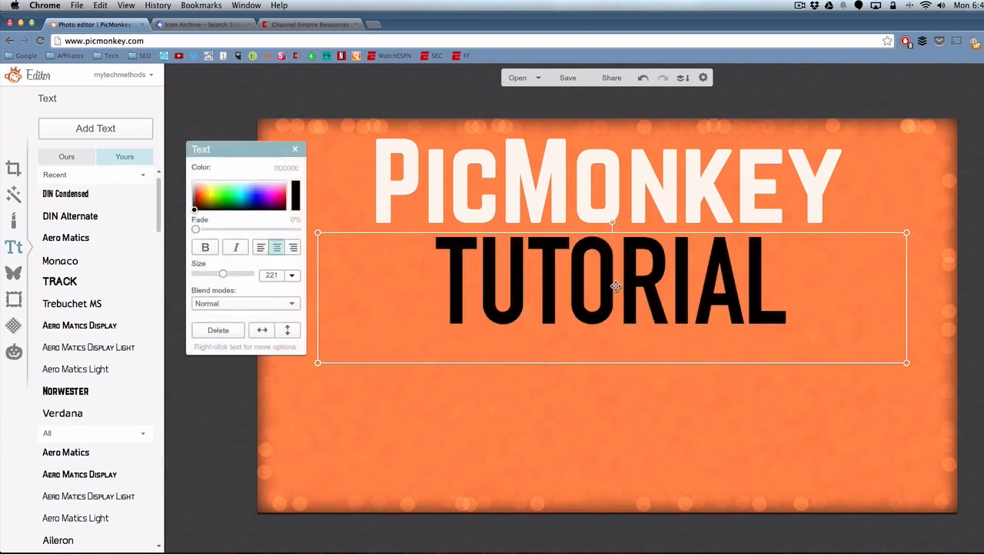
click(405, 325)
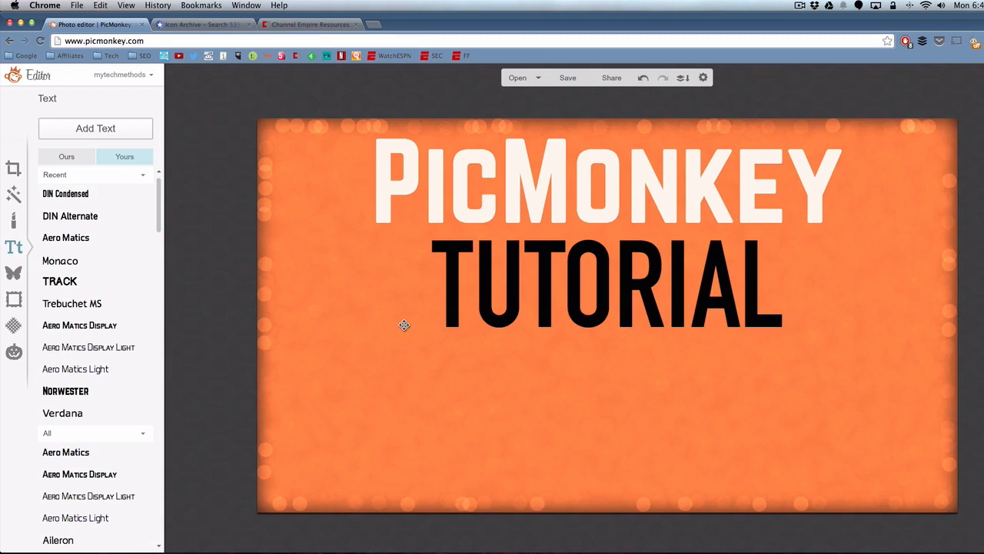
Switch to the IconArchive site, search for "monkey" and open the black outlined Astrology Year Of Monkey icon.
click(193, 22)
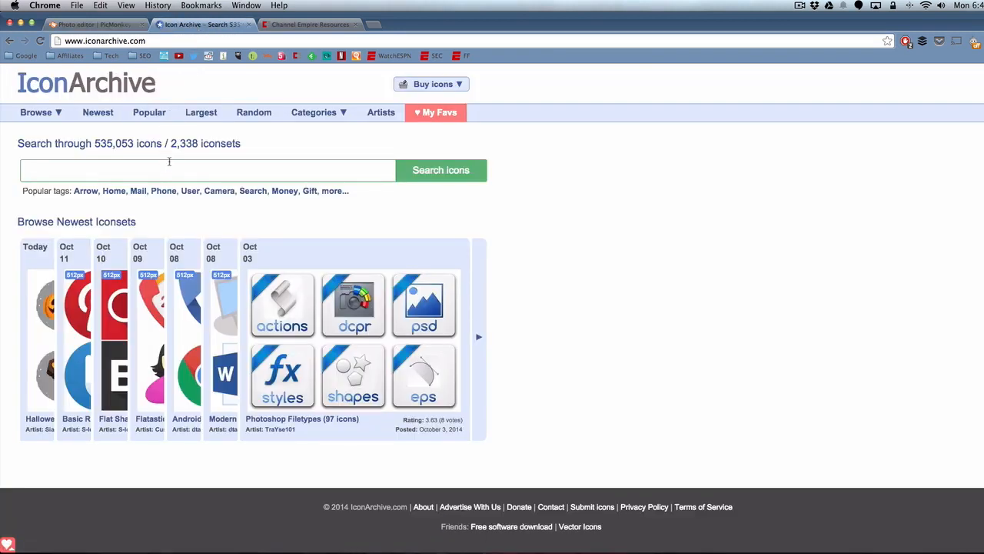
text(monkey)
key(Return)
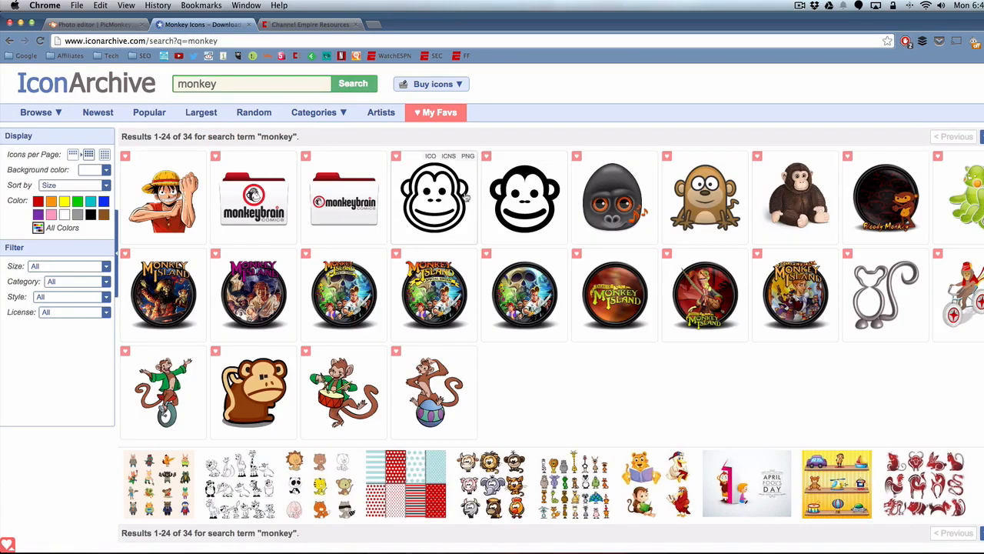
click(466, 197)
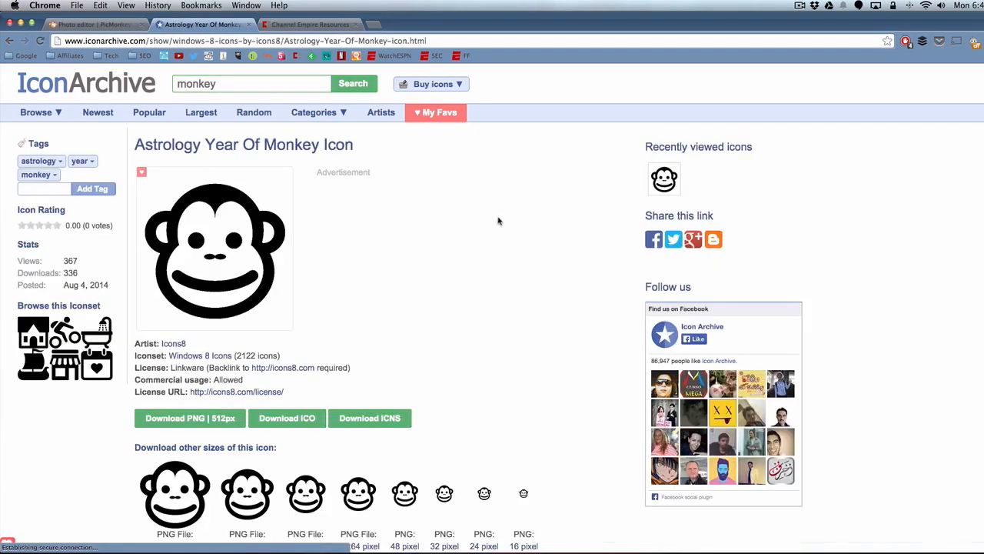
Save the icon's 512px PNG as Astrology-Year-Of-Monkey-icon in the Downloads folder.
click(191, 417)
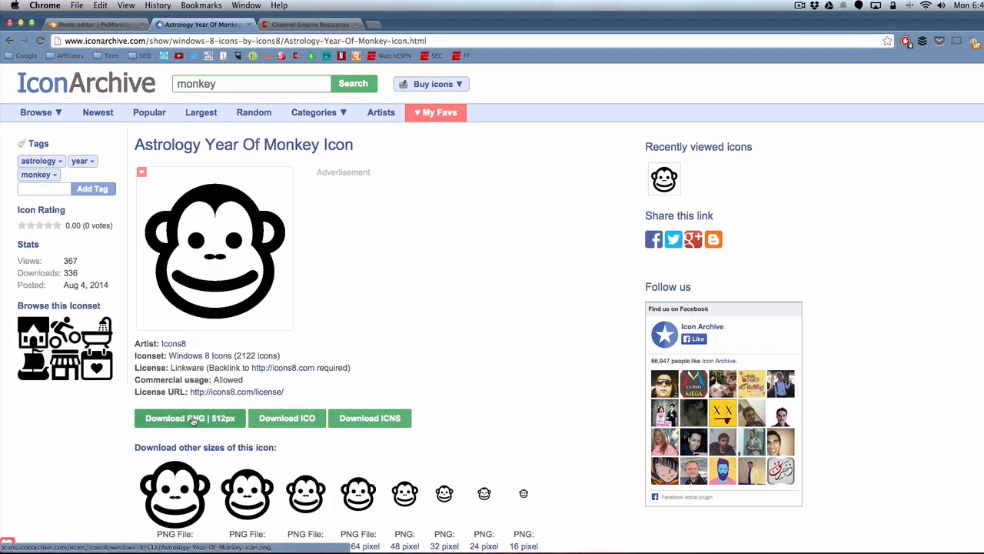
right_click(166, 150)
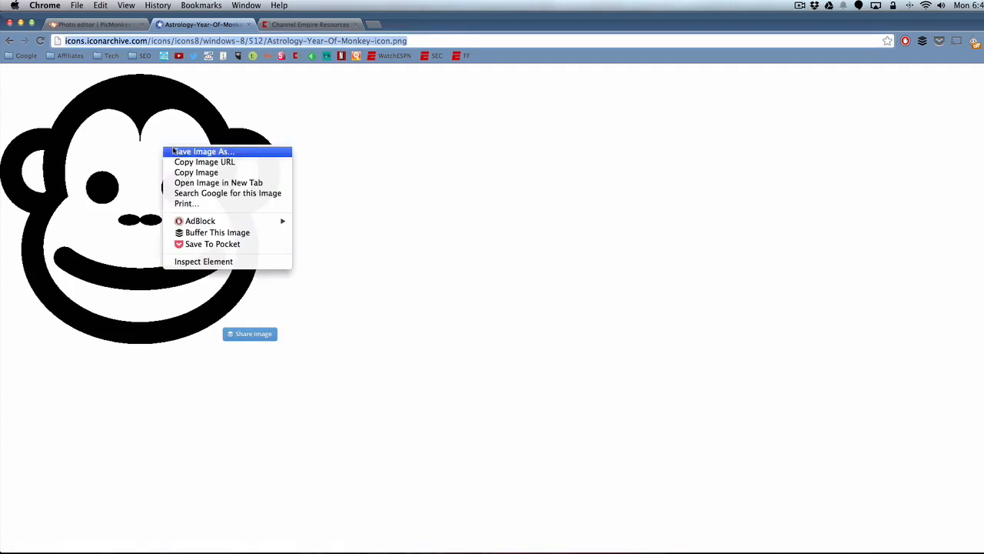
click(181, 152)
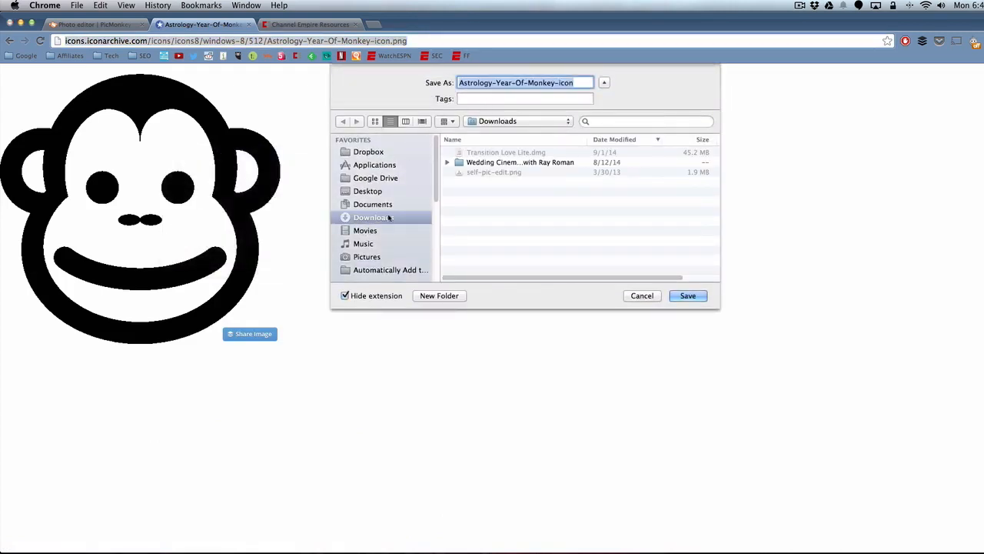
click(687, 295)
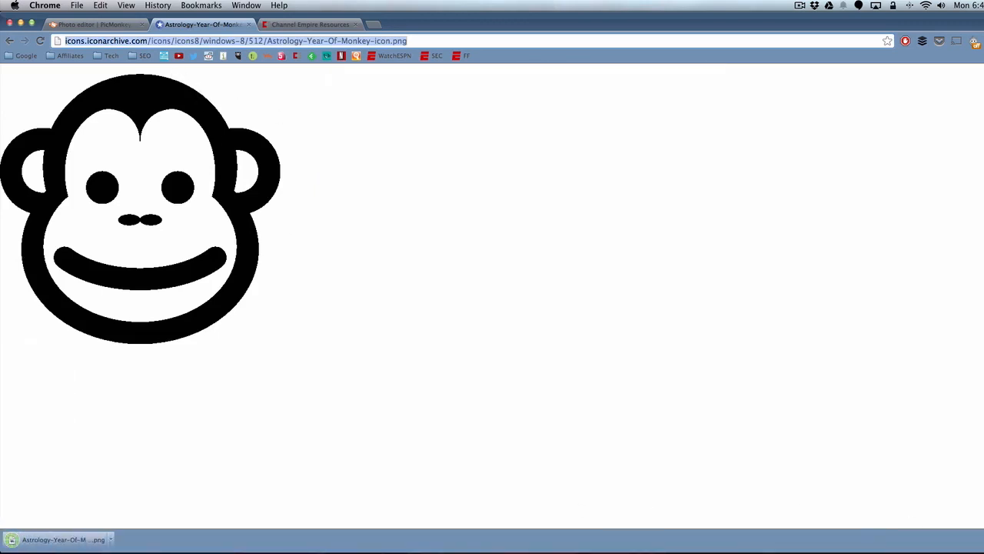
Return to the PicMonkey editor and add Astrology-Year-Of-Monkey-icon.png from Downloads as a custom overlay.
click(73, 25)
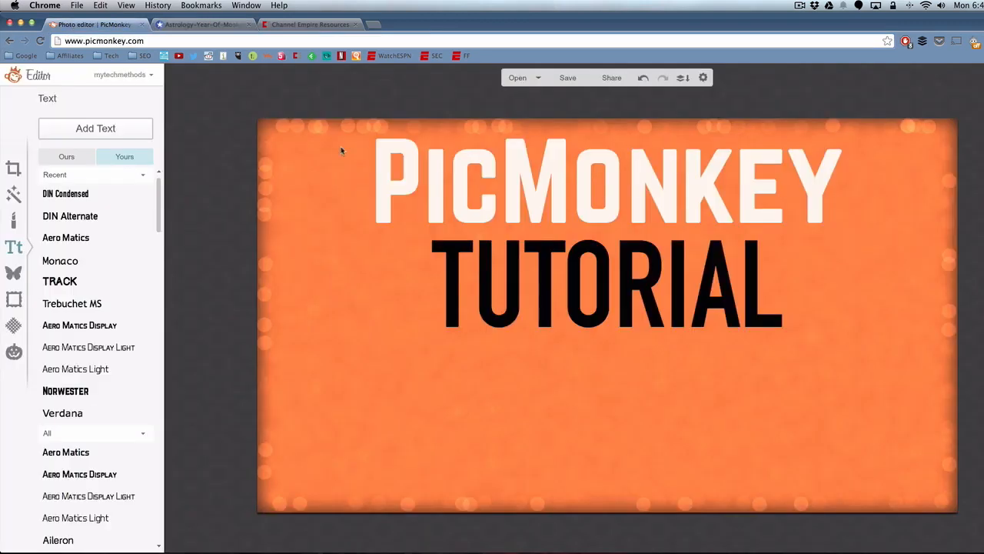
click(13, 272)
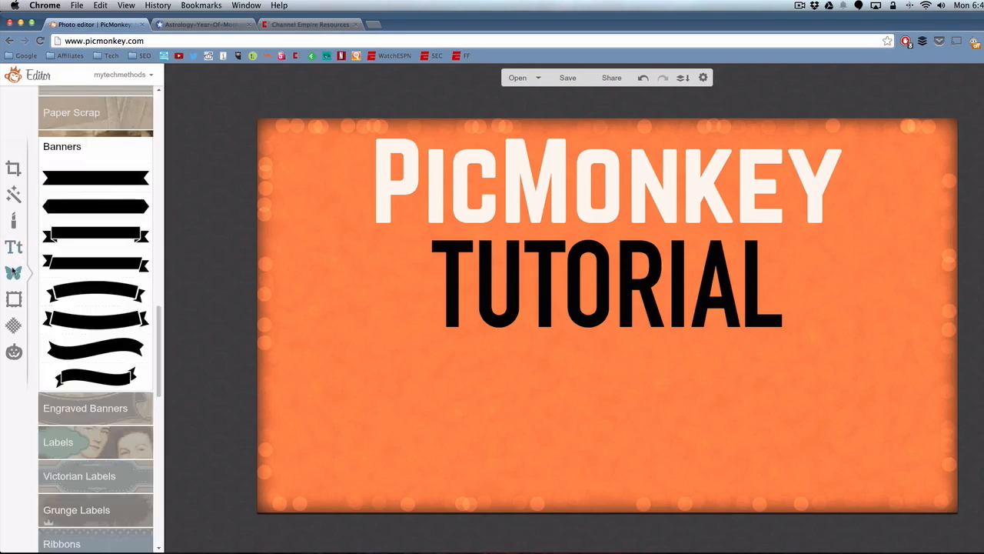
click(132, 121)
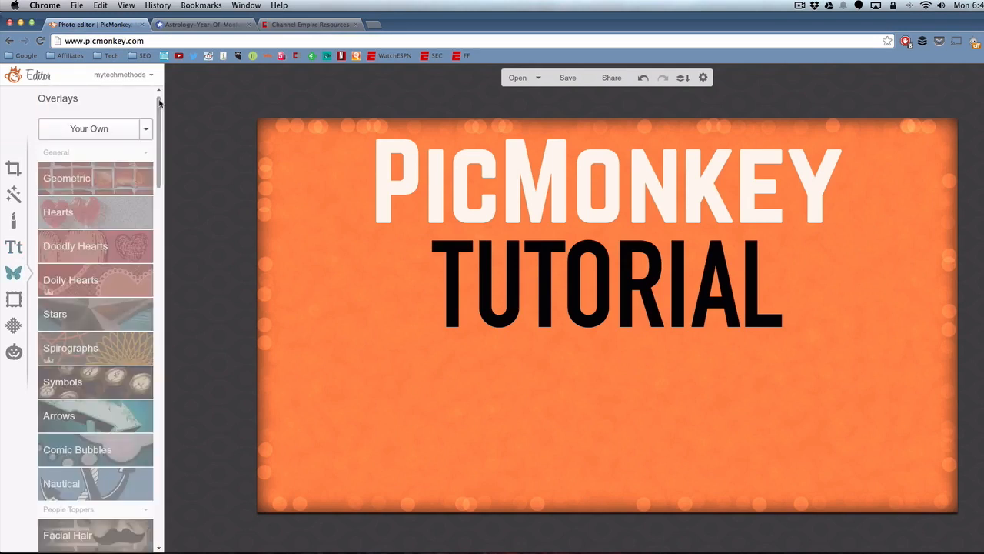
click(108, 129)
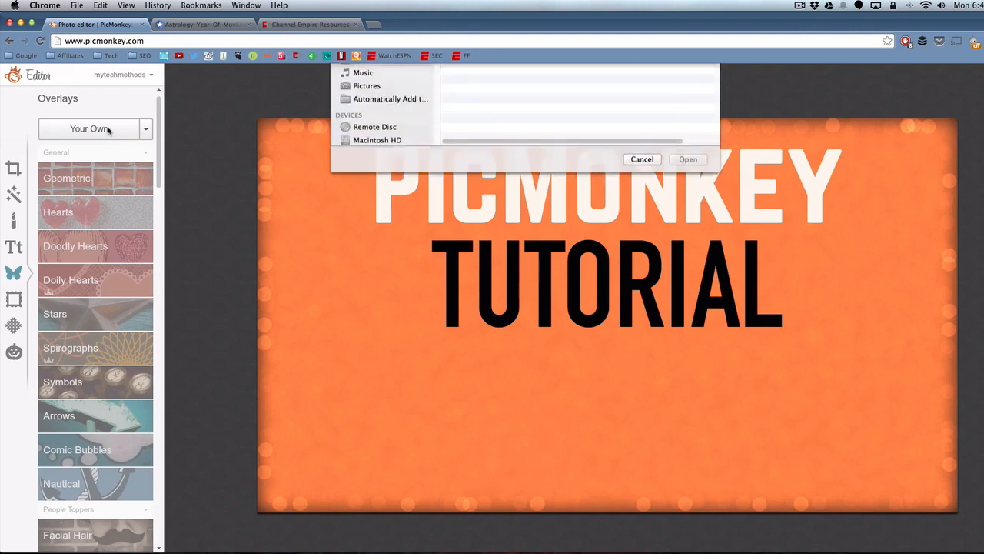
click(385, 157)
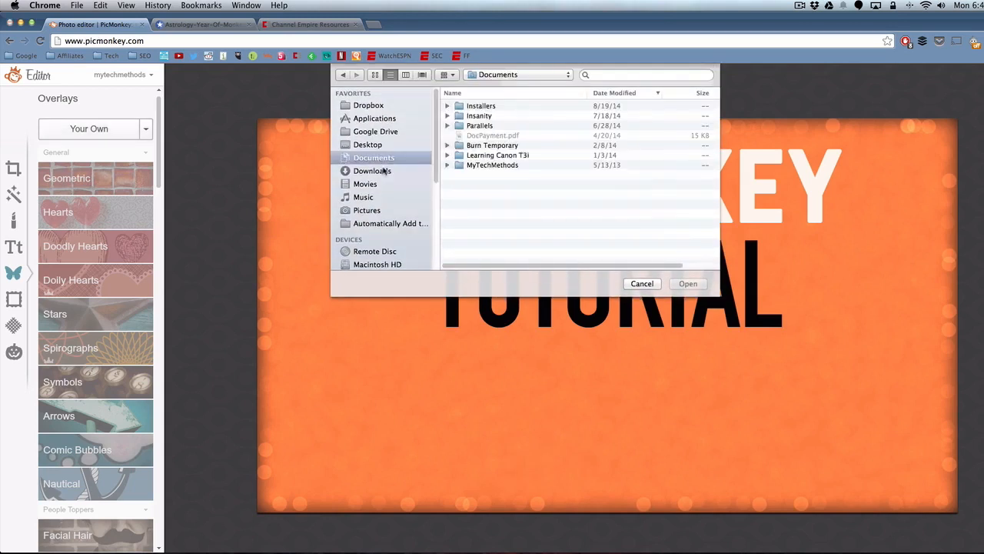
click(372, 171)
click(688, 283)
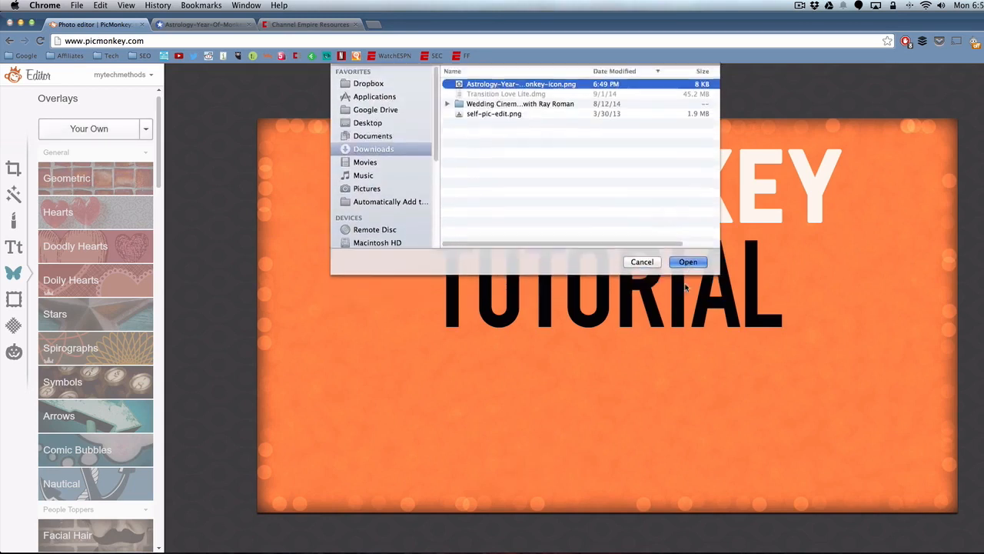
Move the monkey overlay below "TUTORIAL", enlarge it to fill the space beneath the text and roughly center it.
drag(569, 292, 610, 450)
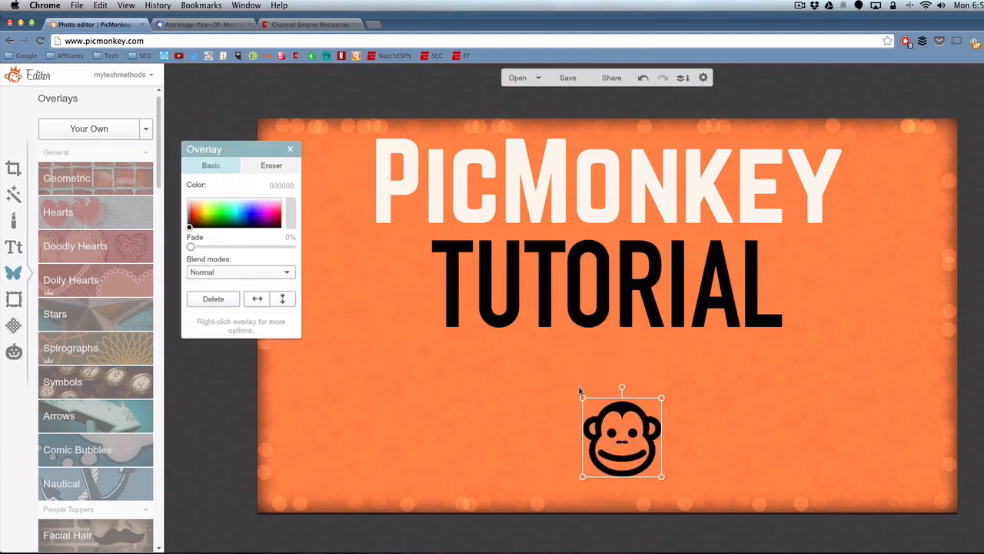
drag(585, 399, 472, 324)
mouse_move(566, 382)
mouse_down()
mouse_move(556, 398)
mouse_move(352, 364)
mouse_move(625, 413)
mouse_move(579, 394)
mouse_up()
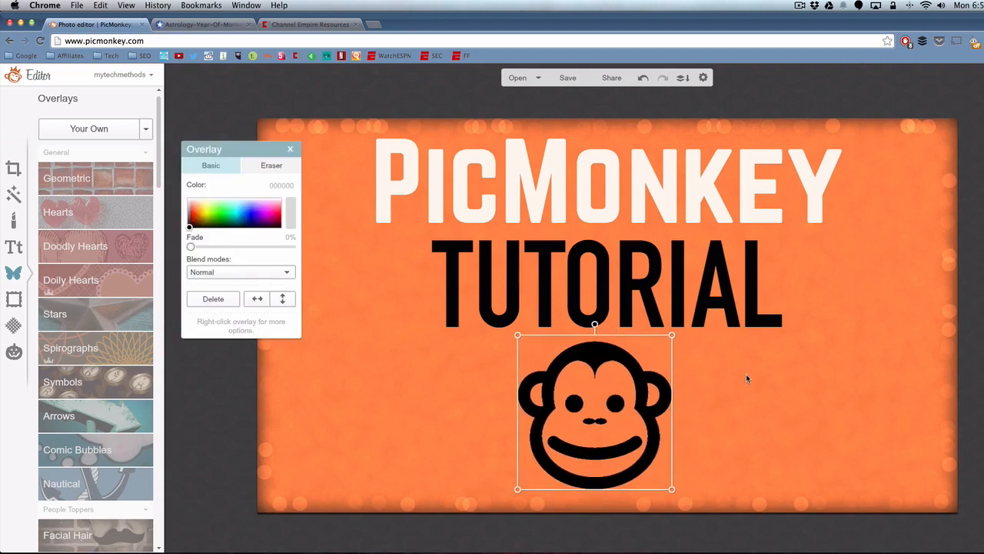